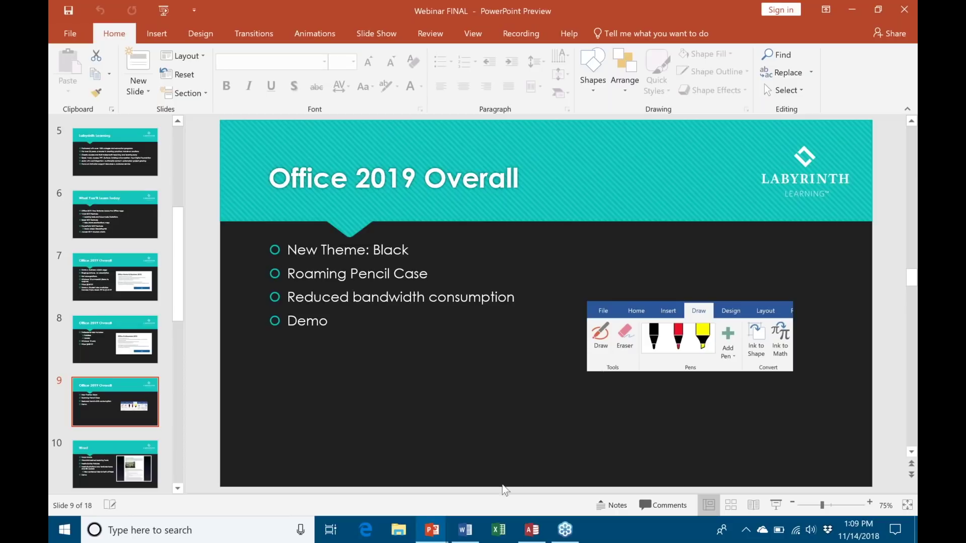
Step: Switch from the PowerPoint Webinar FINAL slide to the Word demo document via the taskbar
{"action": "left_click", "coordinate": [467, 531]}
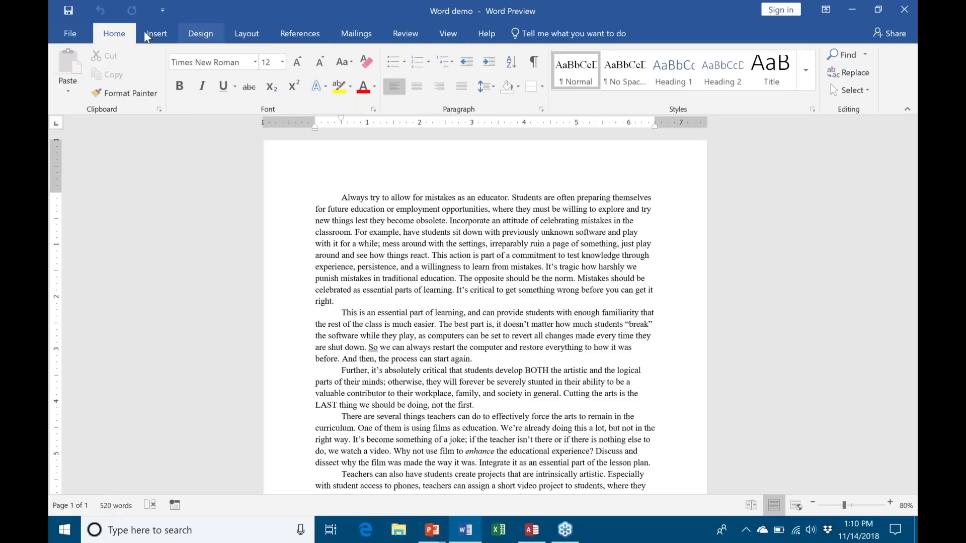
Step: Enable the Draw tab under Main Tabs in Word Options' Customize Ribbon, then show its tools
{"action": "left_click", "coordinate": [77, 33]}
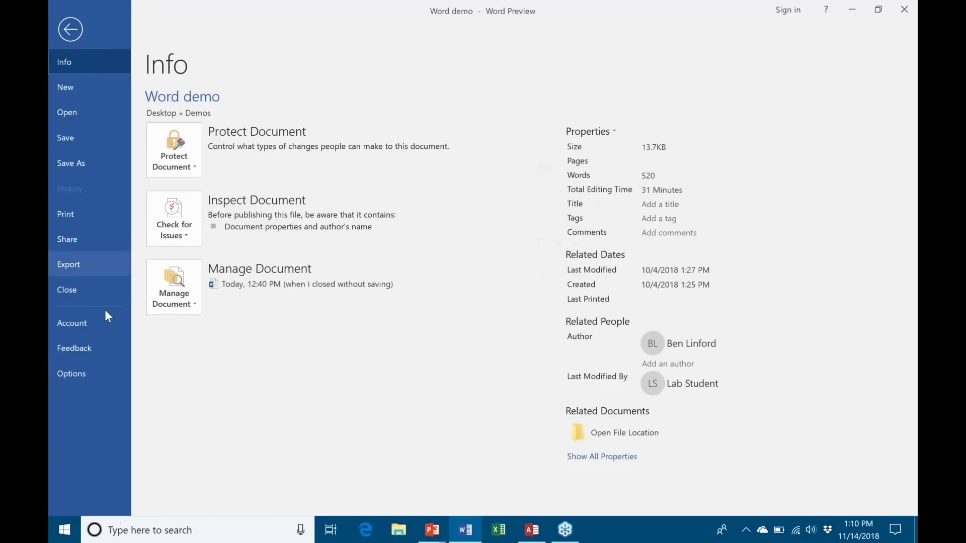
{"action": "key", "text": "Escape"}
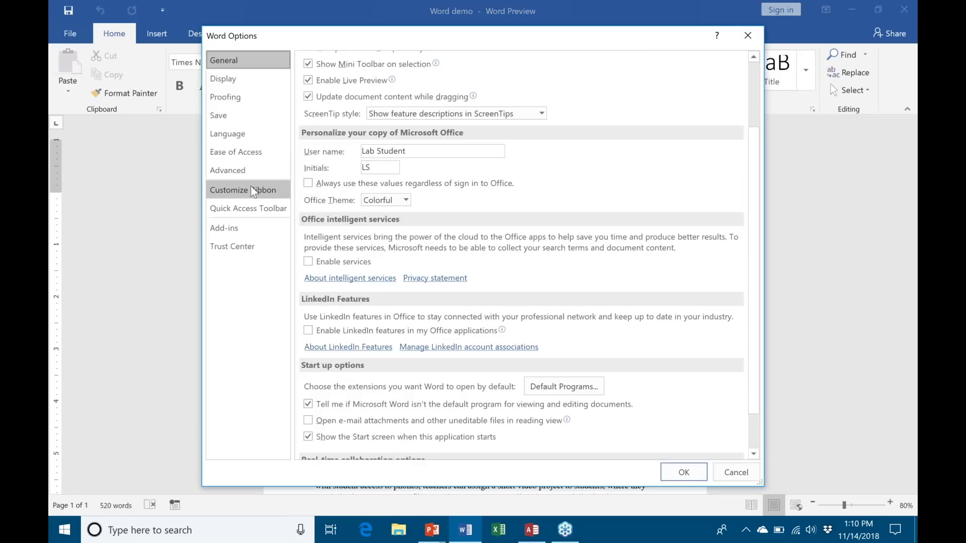
{"action": "left_click", "coordinate": [251, 189]}
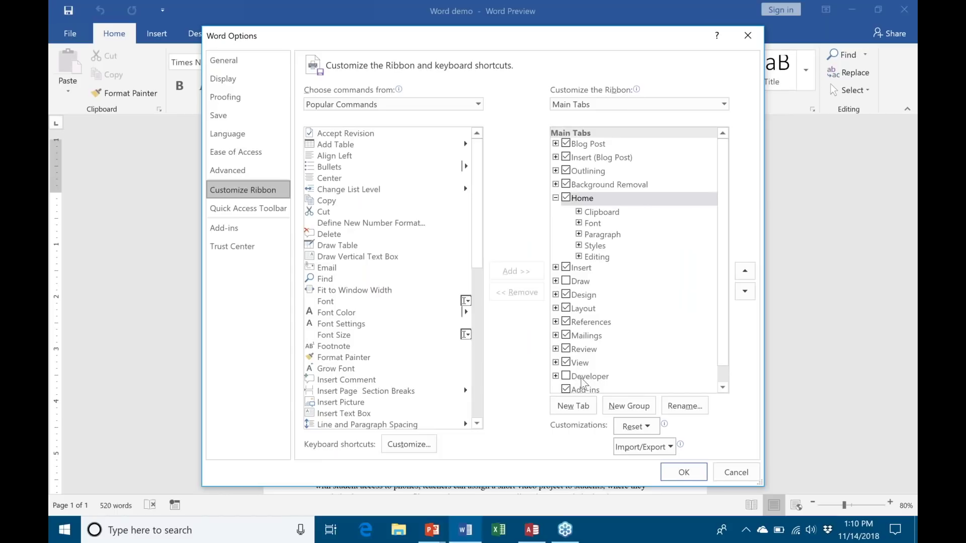
{"action": "left_click", "coordinate": [566, 282]}
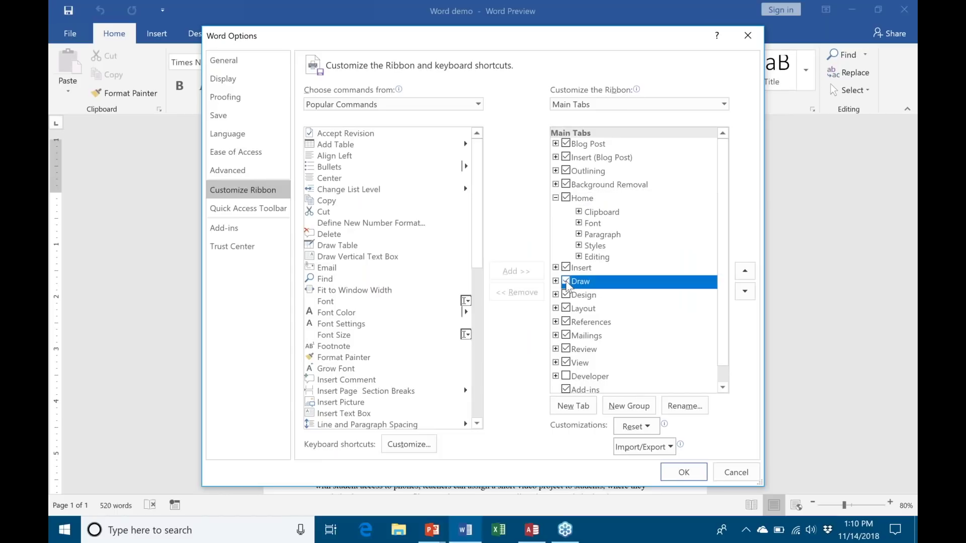
{"action": "left_click", "coordinate": [687, 470]}
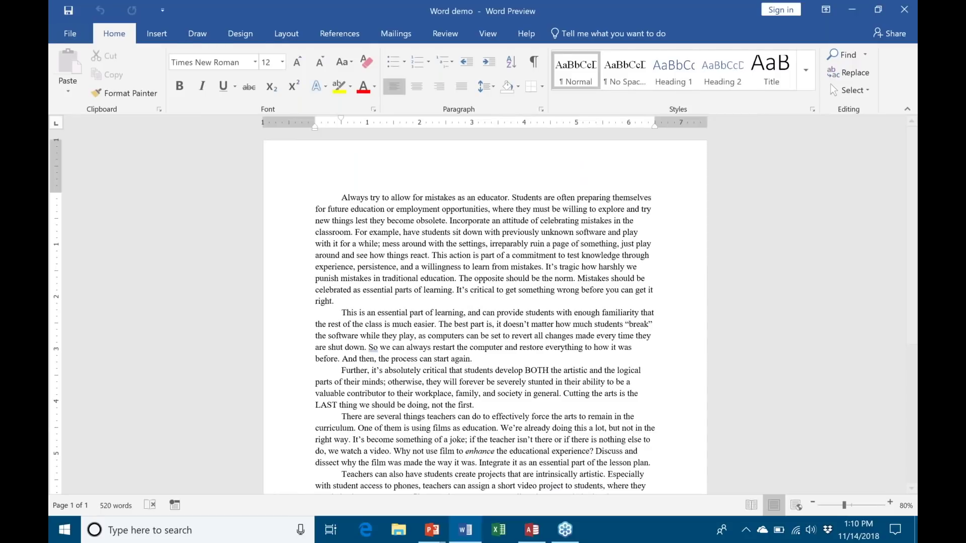
{"action": "left_click", "coordinate": [201, 36]}
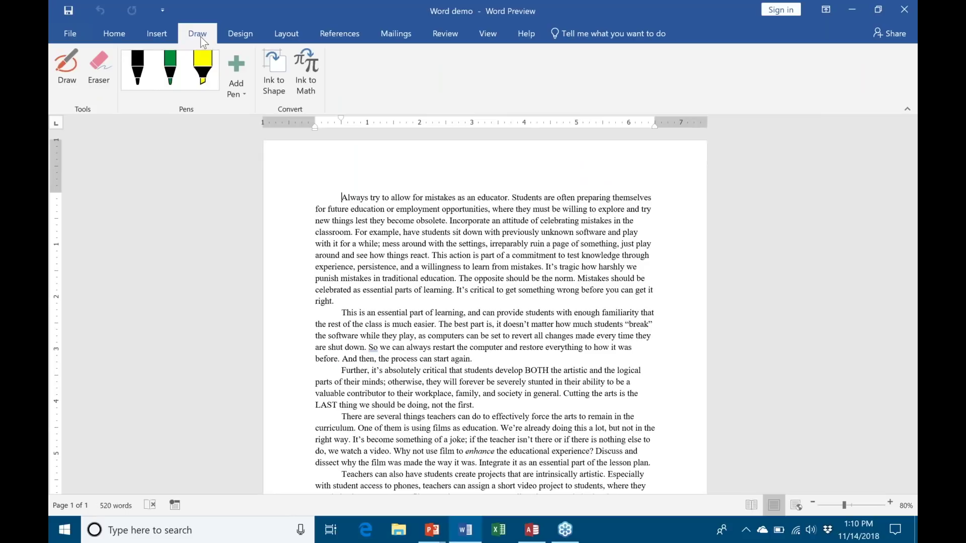
Step: Draw green looping pen strokes over the essay's opening paragraphs
{"action": "left_click", "coordinate": [170, 69]}
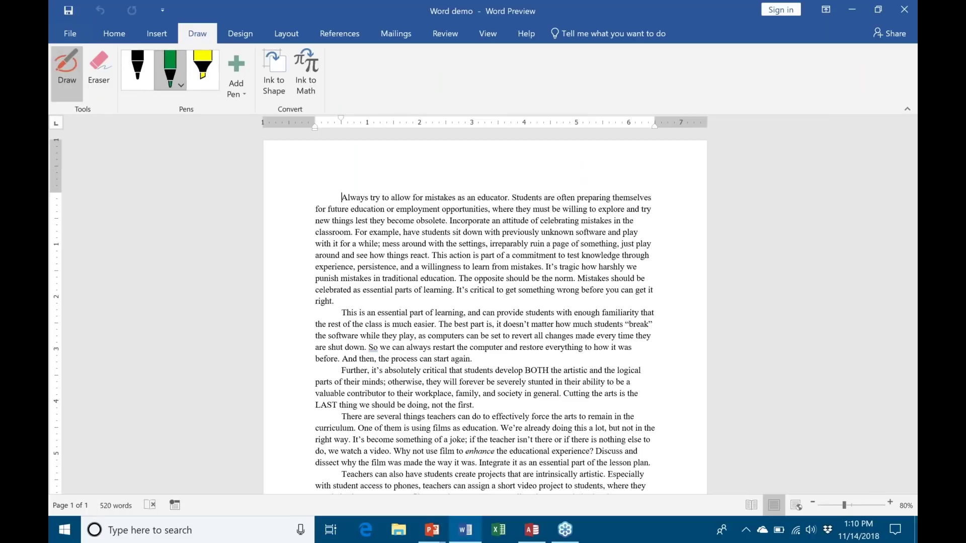
{"action": "mouse_move", "coordinate": [412, 276]}
{"action": "left_mouse_down"}
{"action": "mouse_move", "coordinate": [451, 278]}
{"action": "mouse_move", "coordinate": [577, 334]}
{"action": "mouse_move", "coordinate": [590, 327]}
{"action": "left_mouse_up"}
{"action": "left_click_drag", "start_coordinate": [622, 209], "coordinate": [644, 264]}
{"action": "mouse_move", "coordinate": [557, 357]}
{"action": "left_mouse_down"}
{"action": "mouse_move", "coordinate": [521, 364]}
{"action": "mouse_move", "coordinate": [575, 378]}
{"action": "mouse_move", "coordinate": [556, 358]}
{"action": "left_mouse_up"}
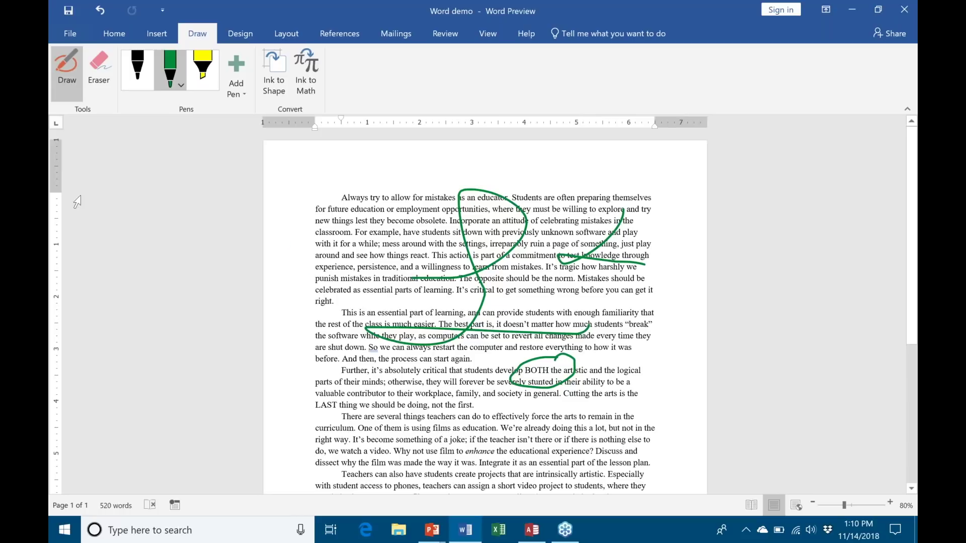
Step: Scribble broad yellow highlighter strokes across the fifth line and upper paragraphs
{"action": "left_click", "coordinate": [211, 73]}
{"action": "left_click_drag", "start_coordinate": [342, 246], "coordinate": [439, 245]}
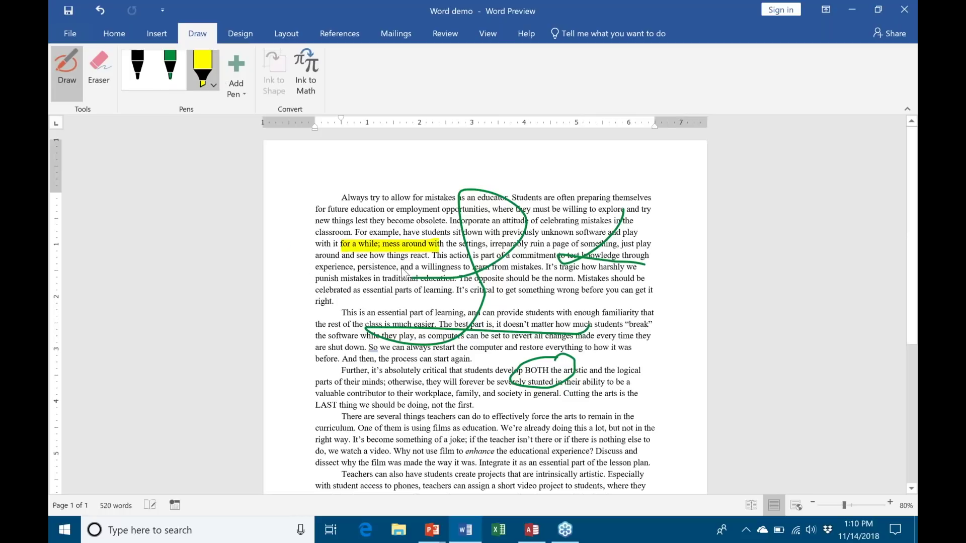
{"action": "left_click_drag", "start_coordinate": [403, 272], "coordinate": [357, 302]}
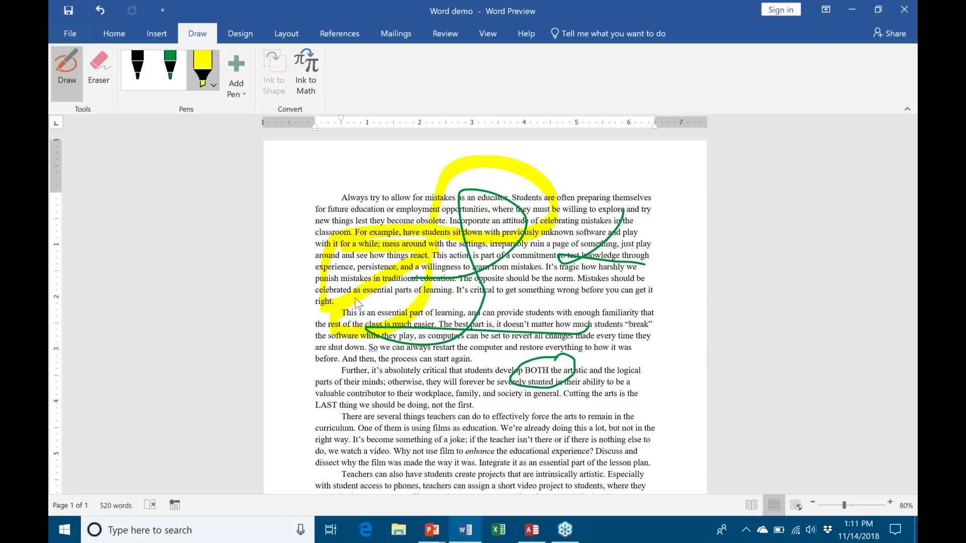
{"action": "left_click", "coordinate": [344, 414]}
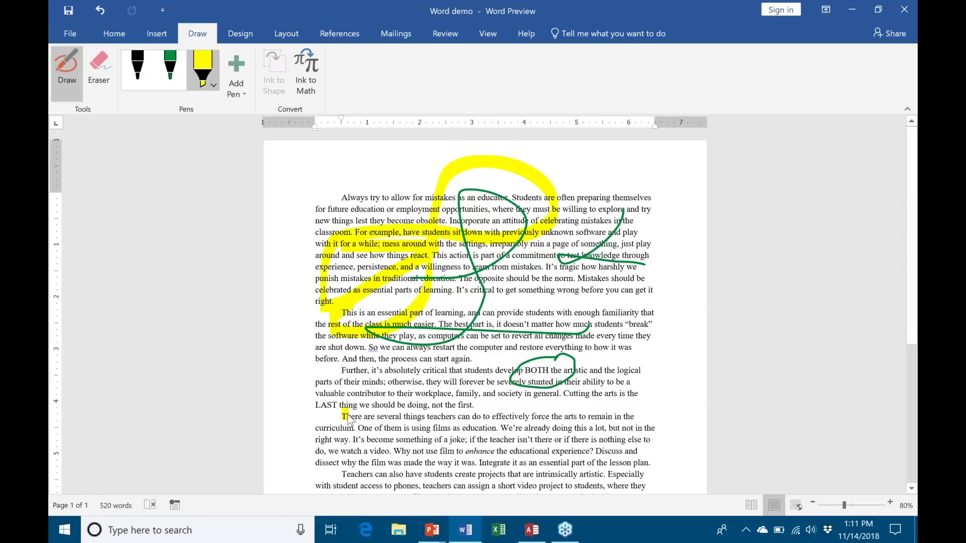
{"action": "mouse_move", "coordinate": [348, 419]}
{"action": "left_mouse_down"}
{"action": "mouse_move", "coordinate": [407, 416]}
{"action": "mouse_move", "coordinate": [409, 390]}
{"action": "left_mouse_up"}
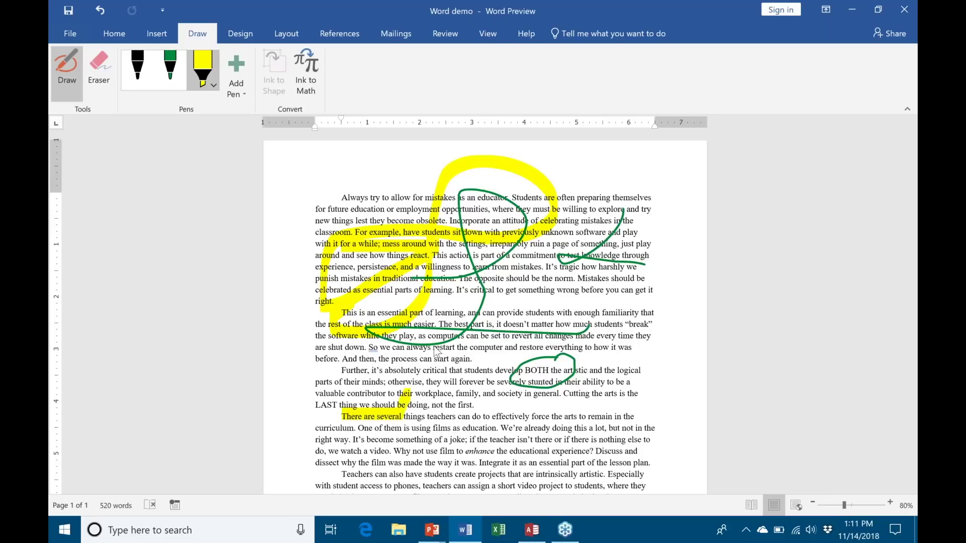
{"action": "mouse_move", "coordinate": [436, 351]}
{"action": "left_mouse_down"}
{"action": "mouse_move", "coordinate": [452, 314]}
{"action": "mouse_move", "coordinate": [509, 345]}
{"action": "mouse_move", "coordinate": [576, 250]}
{"action": "mouse_move", "coordinate": [660, 245]}
{"action": "left_mouse_up"}
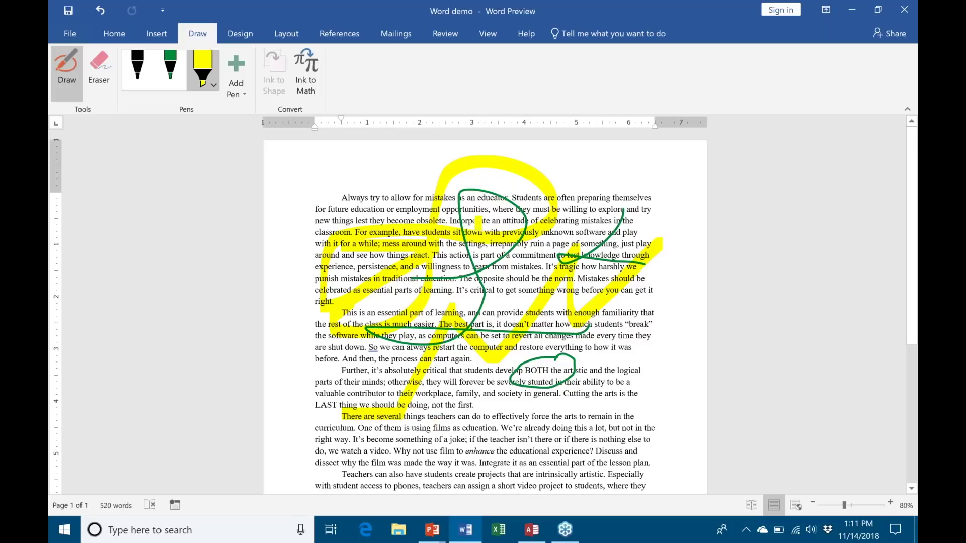
Step: Set the green pen to its thickest 3.5 mm size and draw a bold cursive L over the first paragraph
{"action": "left_click", "coordinate": [182, 89]}
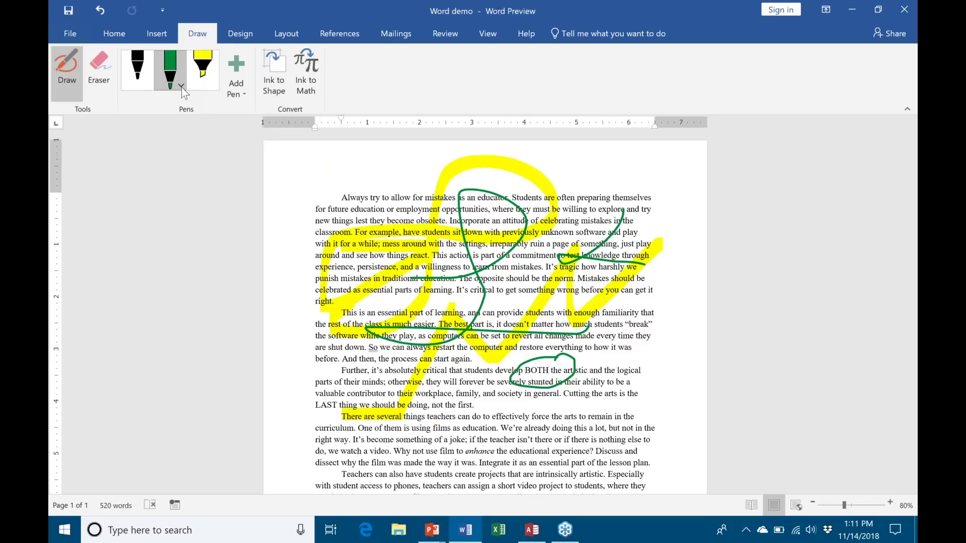
{"action": "left_click", "coordinate": [181, 87]}
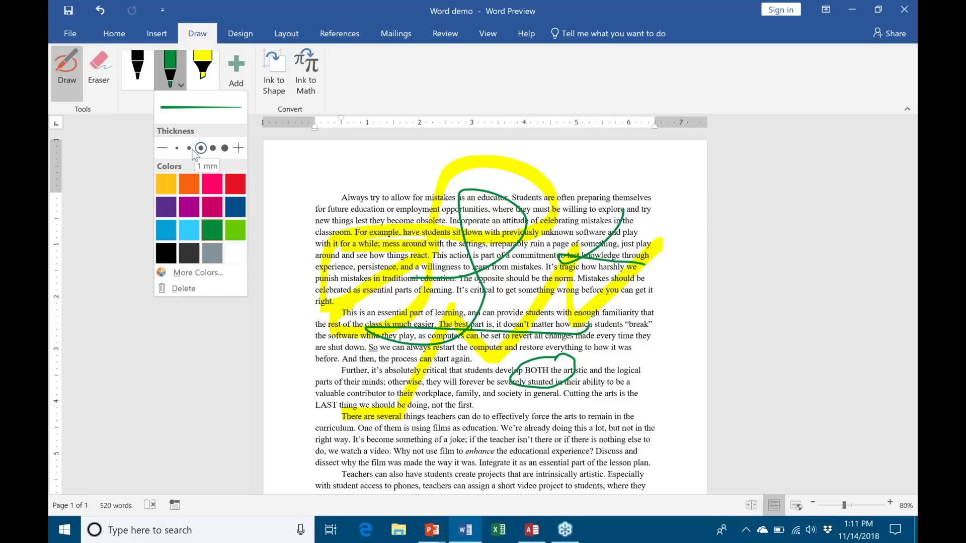
{"action": "left_click", "coordinate": [226, 150]}
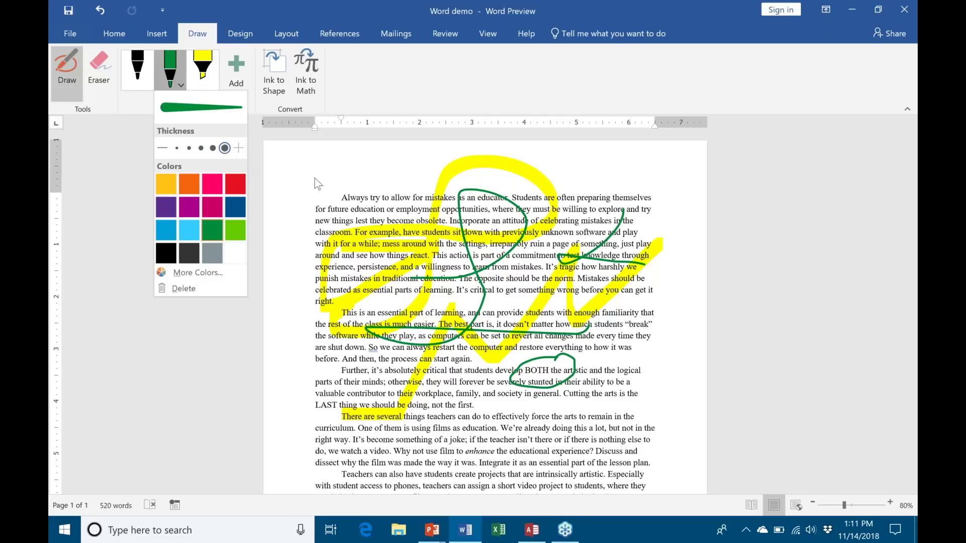
{"action": "left_click", "coordinate": [362, 207]}
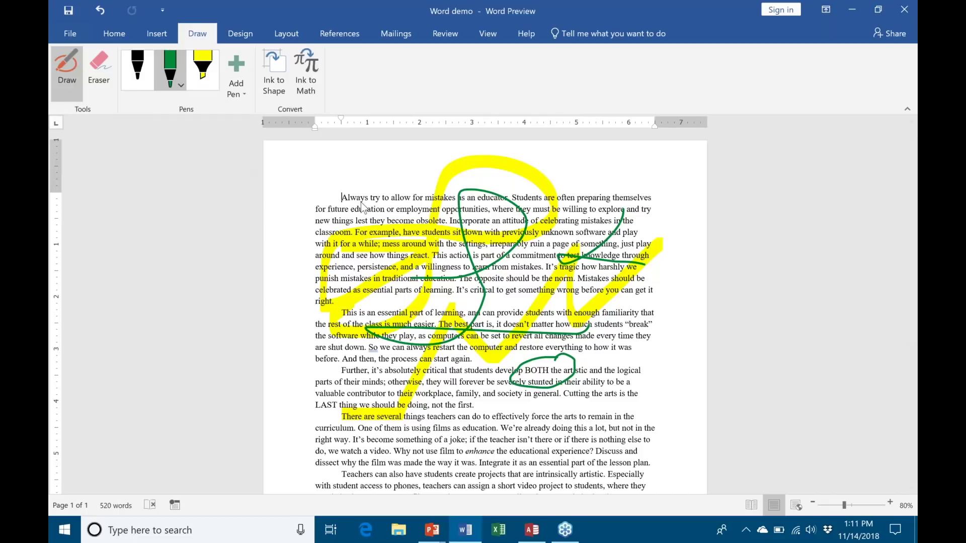
{"action": "mouse_move", "coordinate": [362, 207]}
{"action": "left_mouse_down"}
{"action": "mouse_move", "coordinate": [417, 181]}
{"action": "mouse_move", "coordinate": [425, 249]}
{"action": "left_mouse_up"}
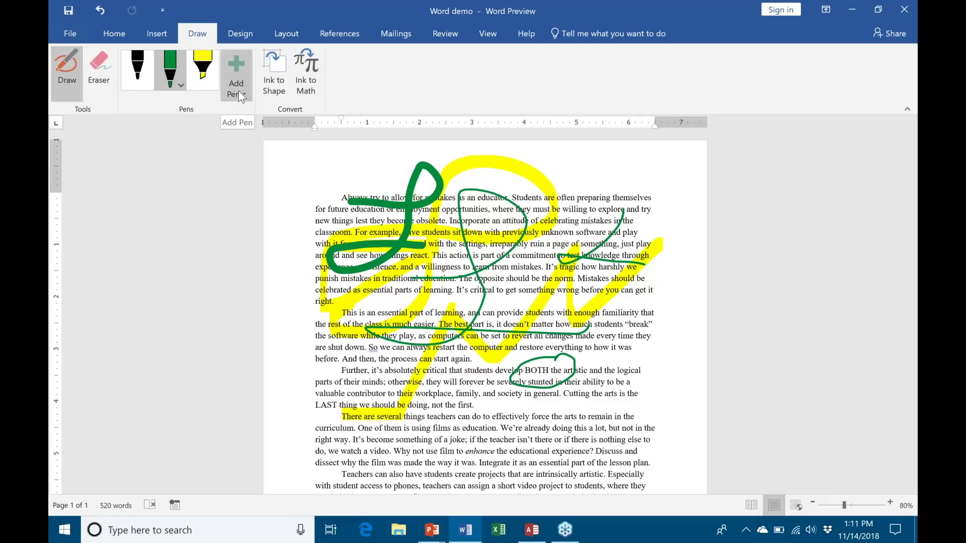
Step: Add a red pencil to the pens and sketch a stroke over the lower text
{"action": "left_click", "coordinate": [182, 86]}
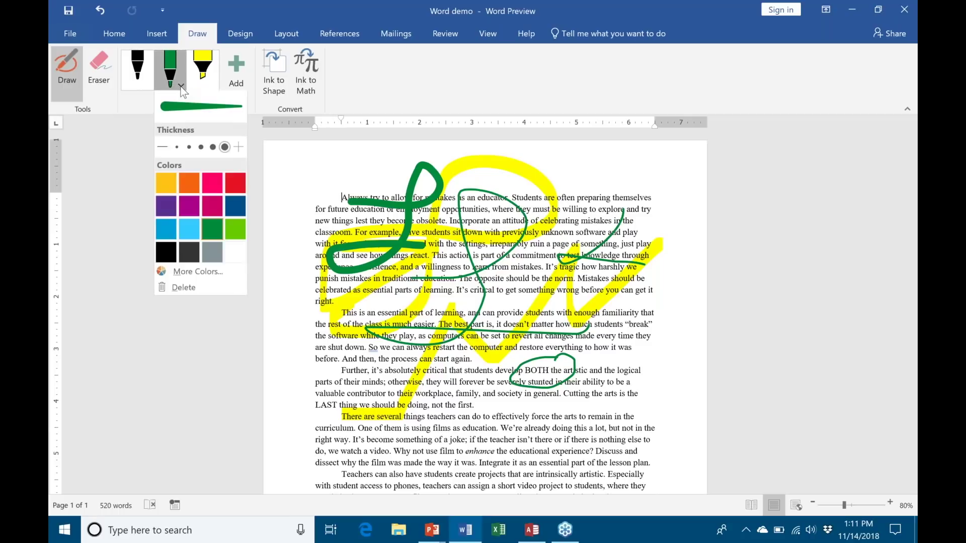
{"action": "left_click", "coordinate": [234, 83]}
{"action": "left_click", "coordinate": [233, 83]}
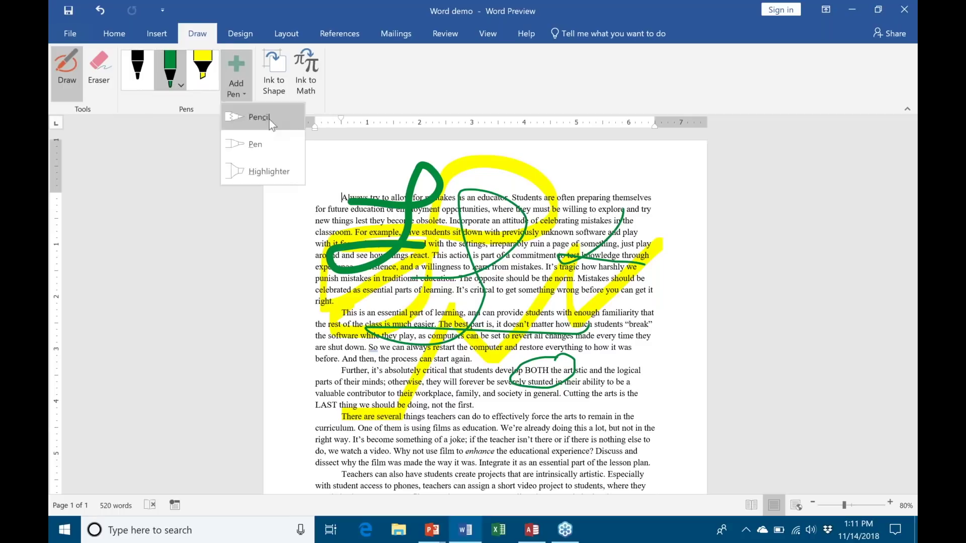
{"action": "key", "text": "Escape"}
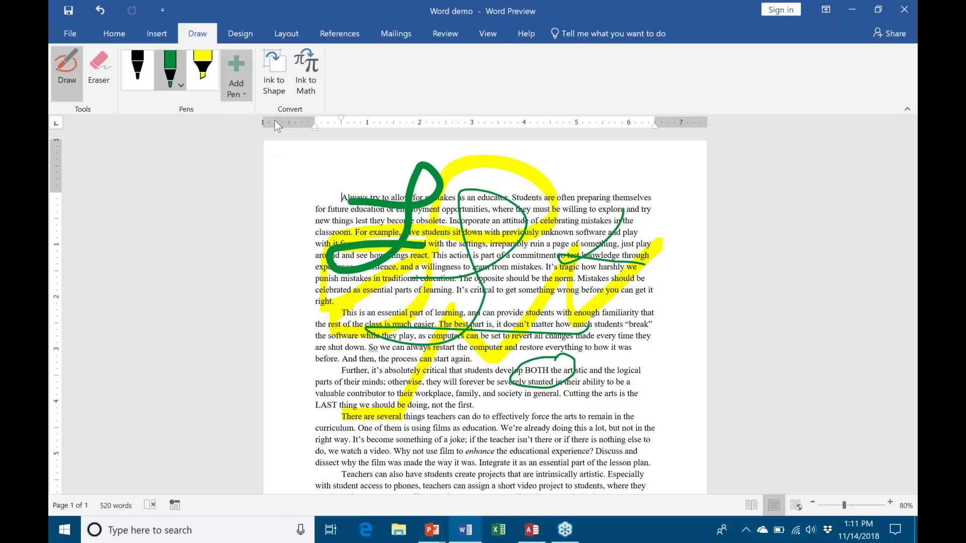
{"action": "left_click", "coordinate": [304, 187]}
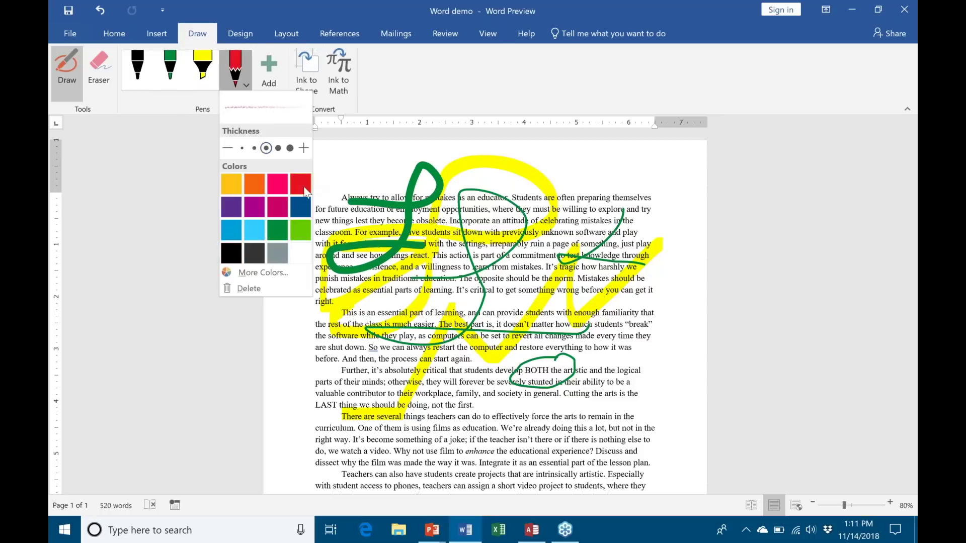
{"action": "left_click", "coordinate": [430, 104]}
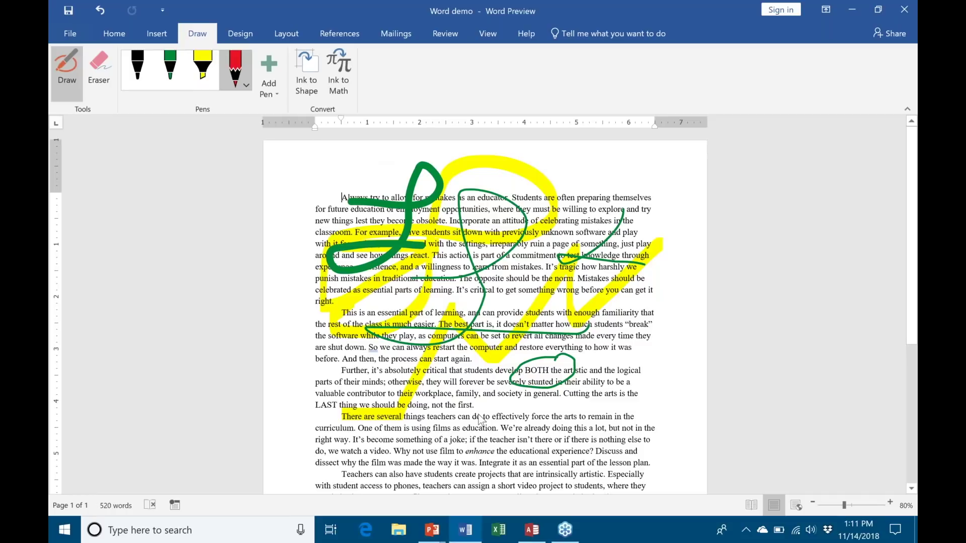
{"action": "mouse_move", "coordinate": [496, 414]}
{"action": "left_mouse_down"}
{"action": "mouse_move", "coordinate": [480, 415]}
{"action": "mouse_move", "coordinate": [553, 420]}
{"action": "mouse_move", "coordinate": [638, 342]}
{"action": "mouse_move", "coordinate": [497, 362]}
{"action": "left_mouse_up"}
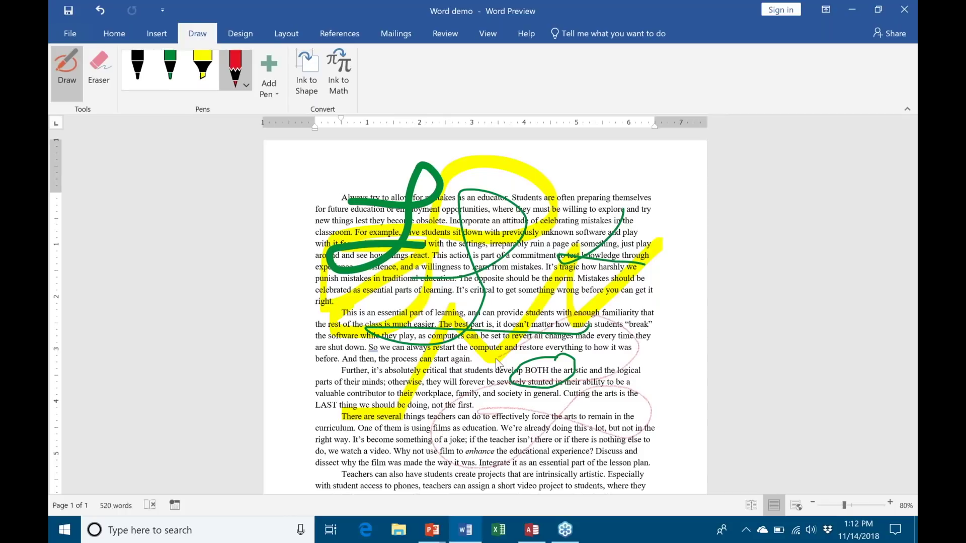
Step: Close Word without saving and open the Excel demo workbook from the taskbar
{"action": "left_click", "coordinate": [904, 9]}
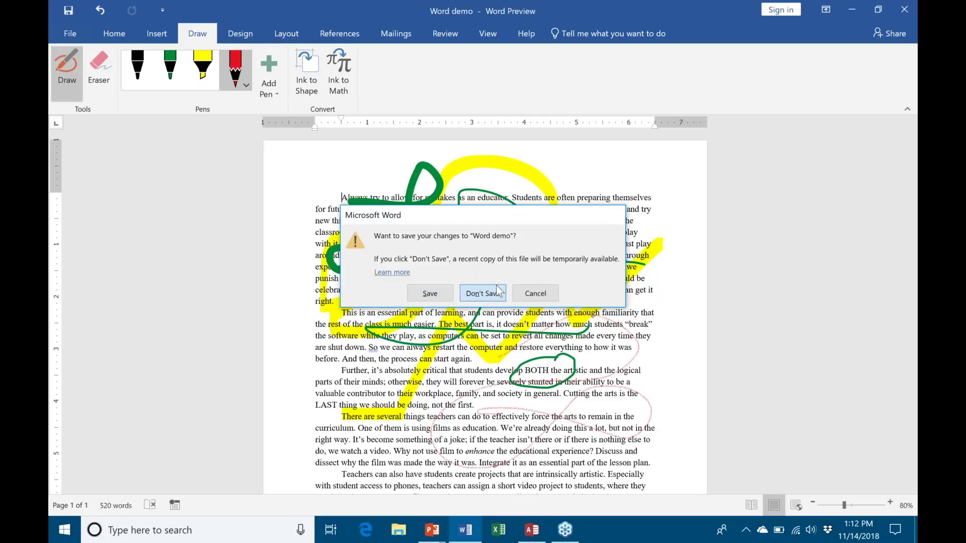
{"action": "left_click", "coordinate": [497, 291]}
{"action": "right_click", "coordinate": [499, 530]}
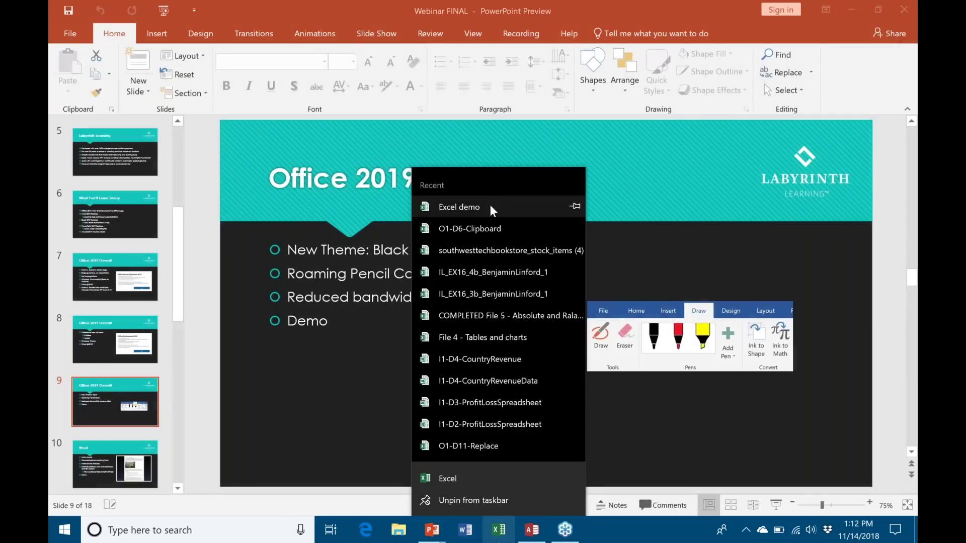
{"action": "left_click", "coordinate": [459, 207]}
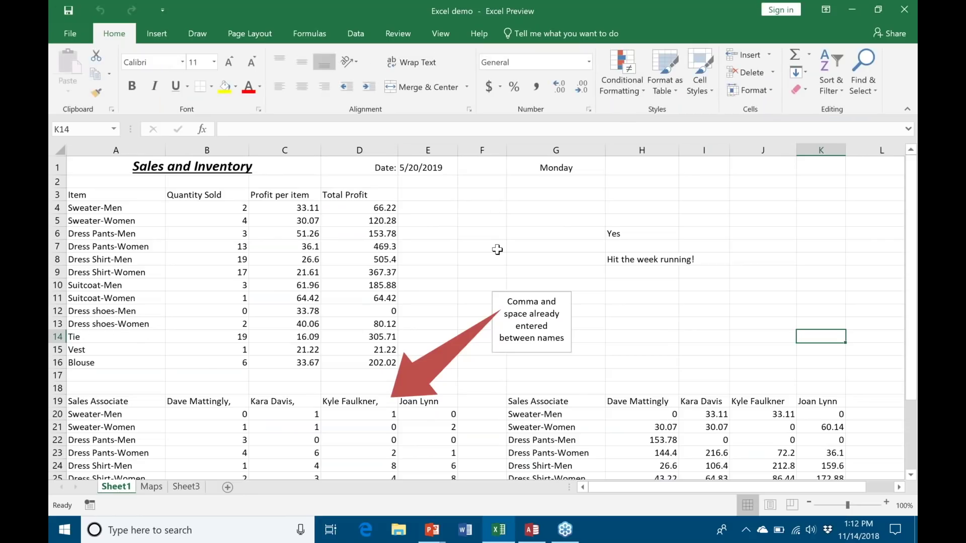
Step: Try the green and red pens from Word on Excel's Draw tab, then go to Sheet3
{"action": "left_click", "coordinate": [204, 28]}
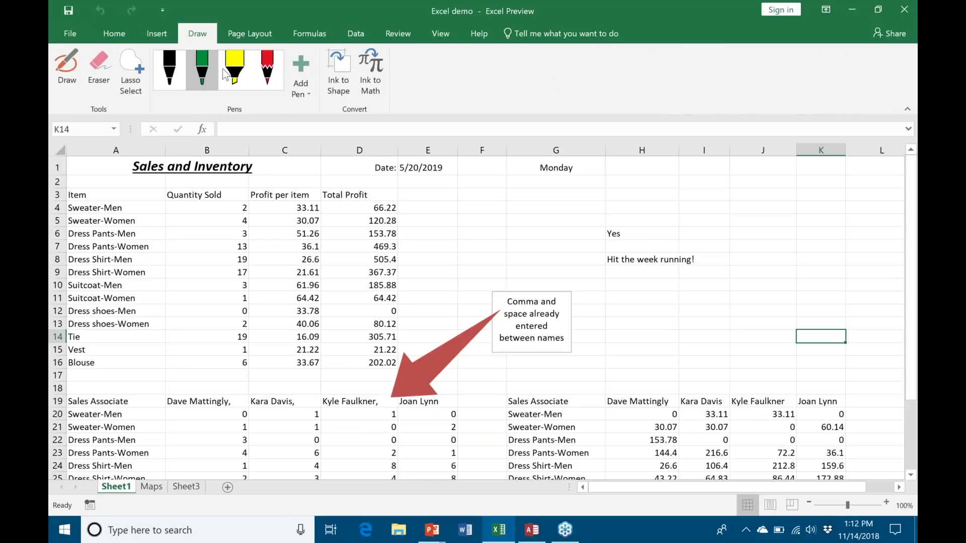
{"action": "left_click", "coordinate": [201, 73]}
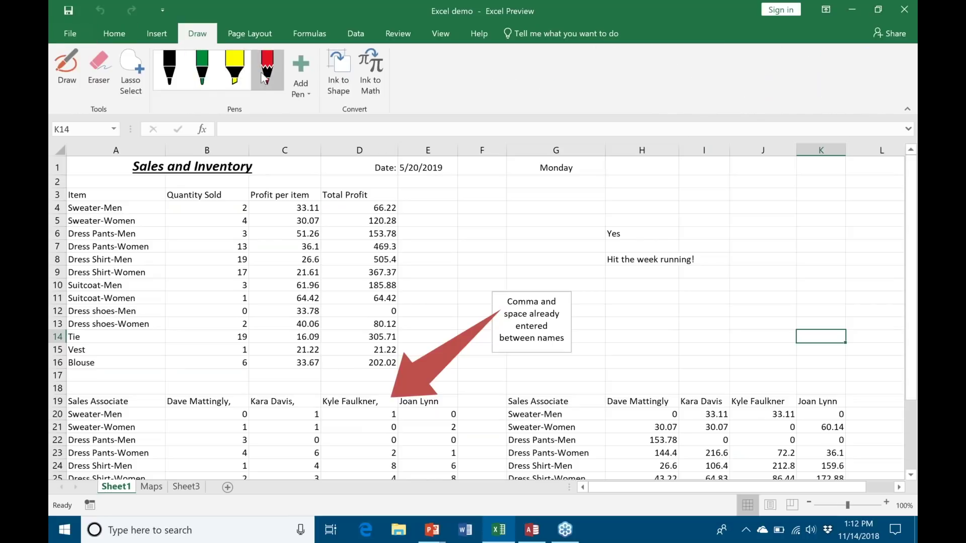
{"action": "left_click", "coordinate": [263, 91]}
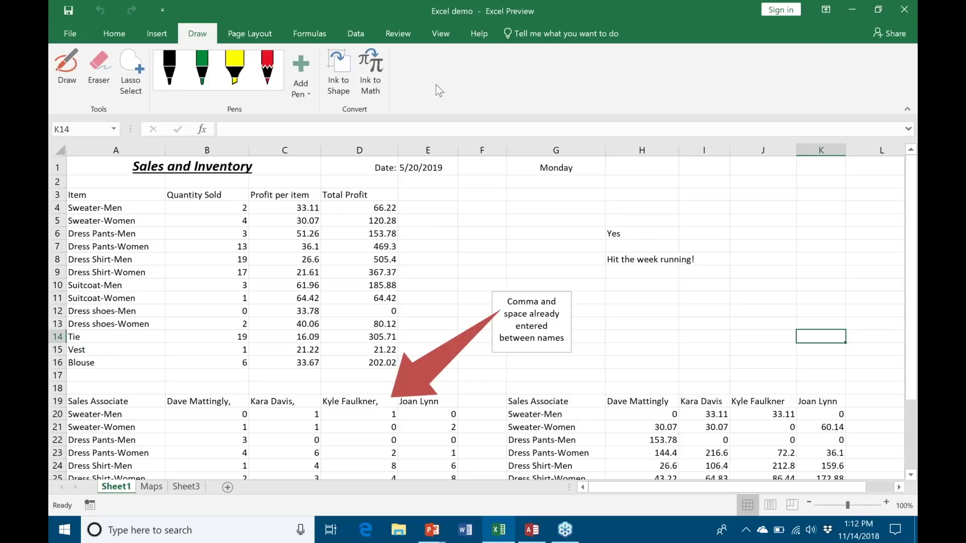
{"action": "left_click", "coordinate": [183, 487]}
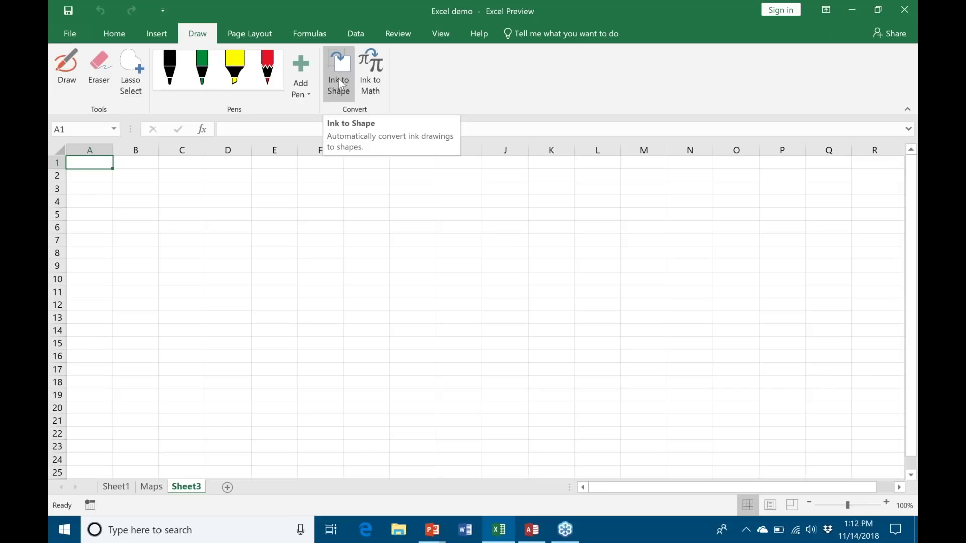
Step: Draw a freehand green box, turn on Ink to Shape, and sketch a square near column J
{"action": "left_click", "coordinate": [201, 67]}
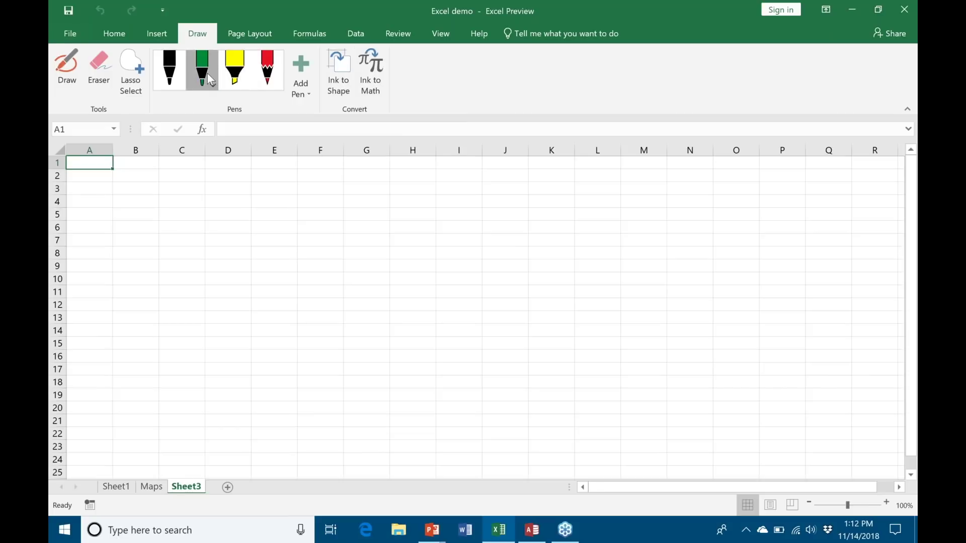
{"action": "mouse_move", "coordinate": [308, 275]}
{"action": "left_mouse_down"}
{"action": "mouse_move", "coordinate": [307, 215]}
{"action": "mouse_move", "coordinate": [380, 211]}
{"action": "mouse_move", "coordinate": [379, 266]}
{"action": "mouse_move", "coordinate": [309, 275]}
{"action": "left_mouse_up"}
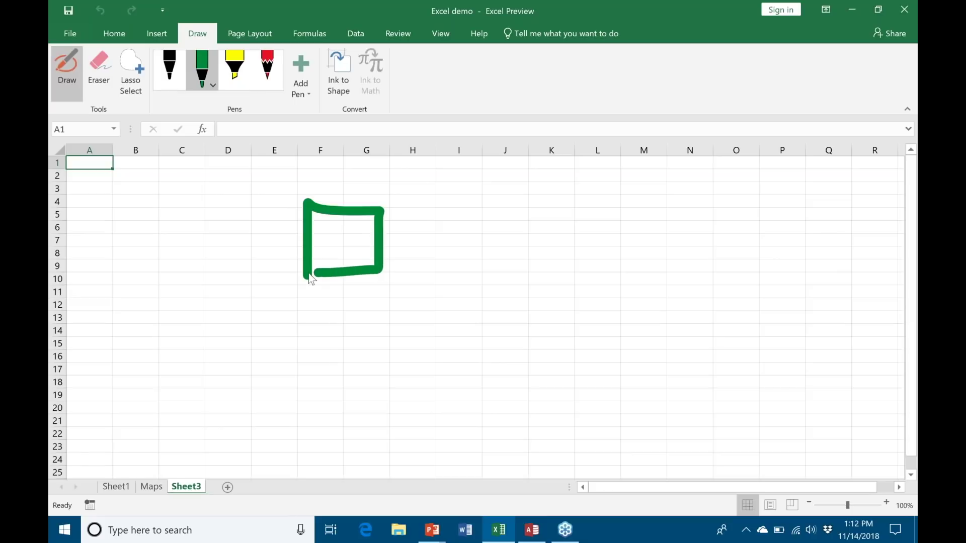
{"action": "left_click", "coordinate": [336, 76]}
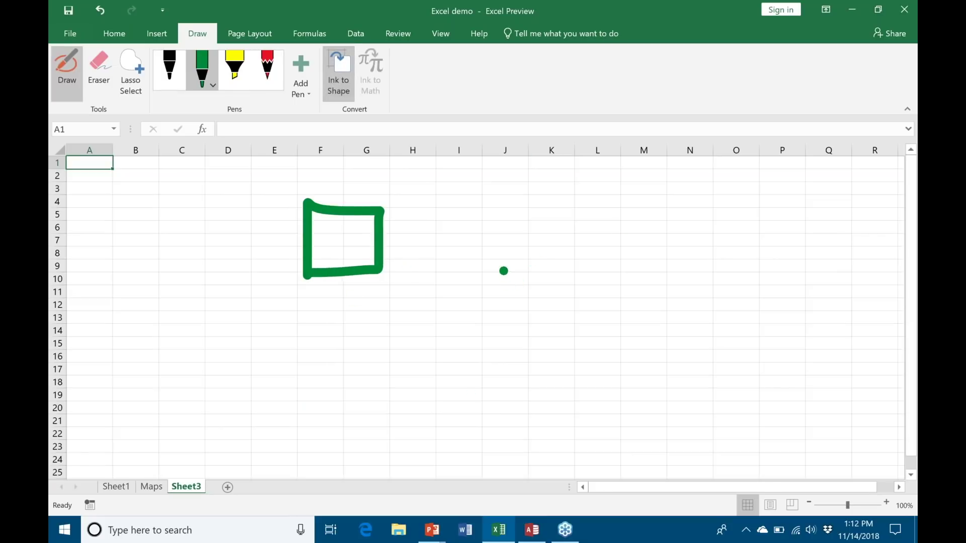
{"action": "left_click_drag", "start_coordinate": [504, 270], "coordinate": [513, 199]}
{"action": "left_click_drag", "start_coordinate": [519, 274], "coordinate": [504, 274]}
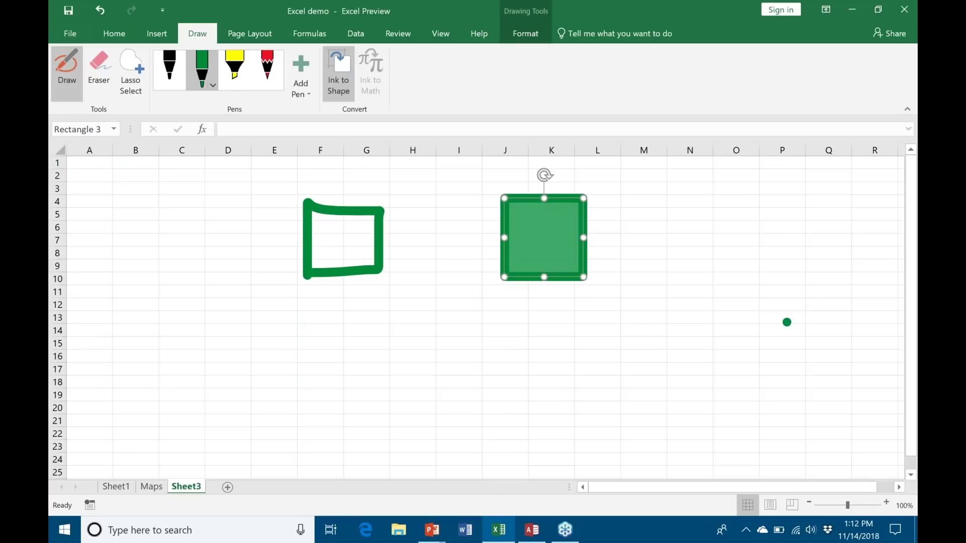
Step: Sketch a circle around columns N–O, a right triangle lower left, and a tall triangle
{"action": "mouse_move", "coordinate": [729, 235]}
{"action": "left_mouse_down"}
{"action": "mouse_move", "coordinate": [716, 312]}
{"action": "mouse_move", "coordinate": [742, 312]}
{"action": "mouse_move", "coordinate": [757, 255]}
{"action": "mouse_move", "coordinate": [736, 244]}
{"action": "left_mouse_up"}
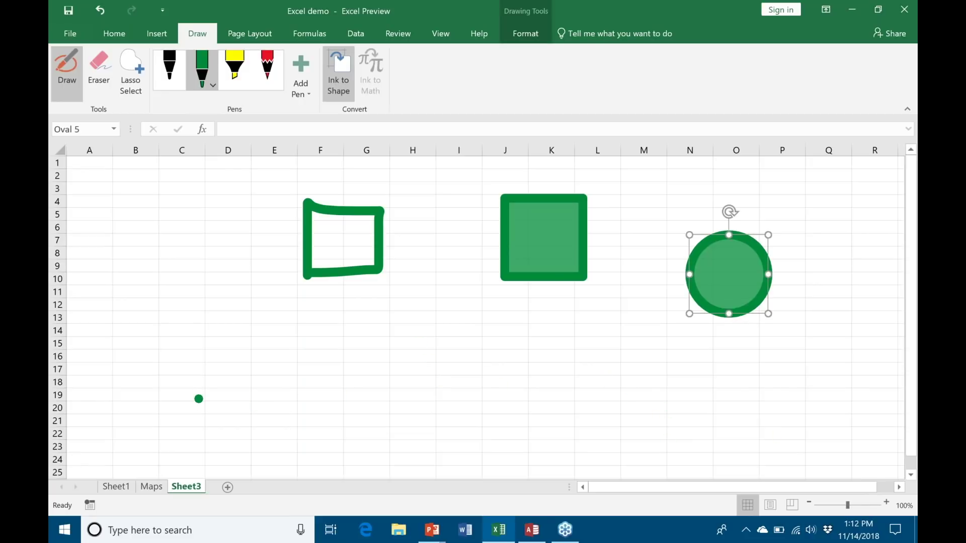
{"action": "left_click_drag", "start_coordinate": [199, 399], "coordinate": [288, 310]}
{"action": "left_click_drag", "start_coordinate": [289, 393], "coordinate": [207, 405]}
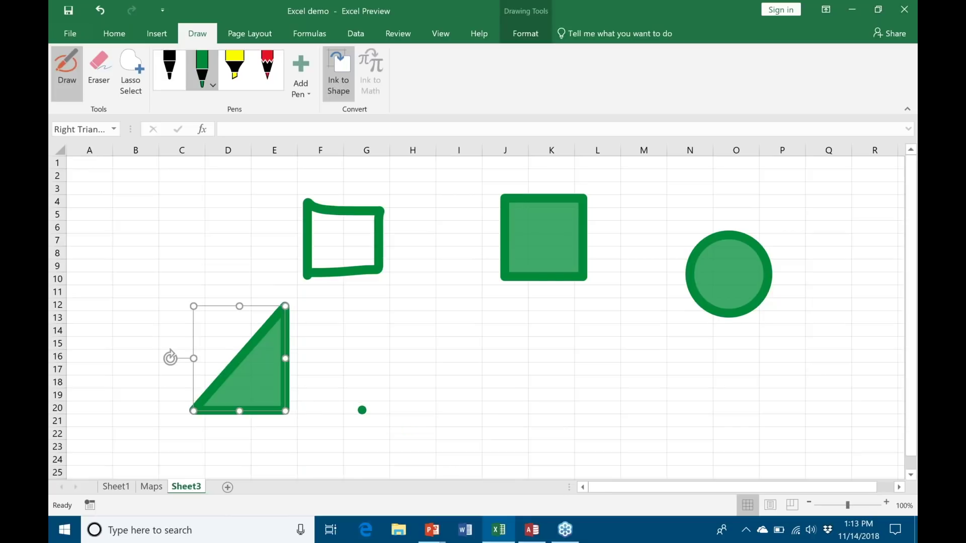
{"action": "mouse_move", "coordinate": [362, 410]}
{"action": "left_mouse_down"}
{"action": "mouse_move", "coordinate": [375, 342]}
{"action": "mouse_move", "coordinate": [393, 319]}
{"action": "mouse_move", "coordinate": [413, 406]}
{"action": "mouse_move", "coordinate": [359, 410]}
{"action": "left_mouse_up"}
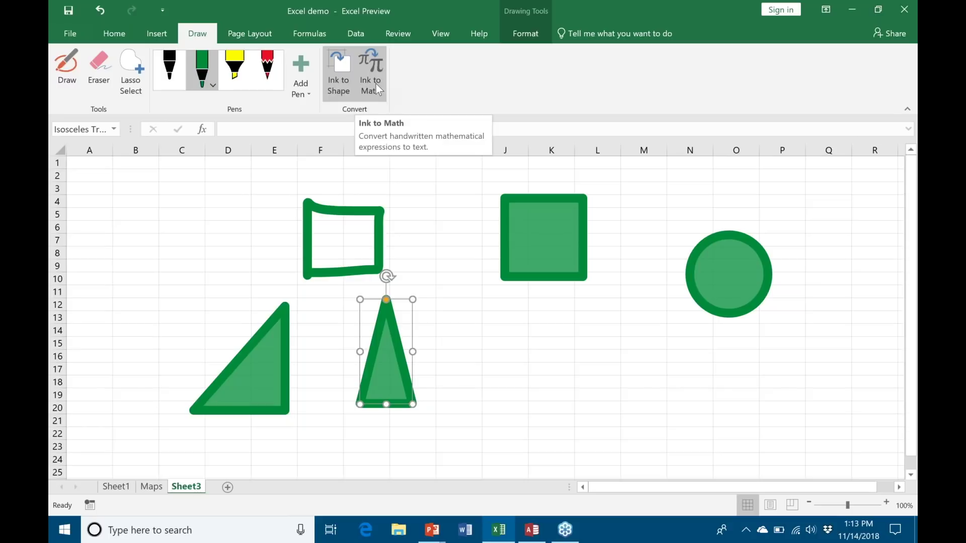
{"action": "left_click", "coordinate": [156, 33]}
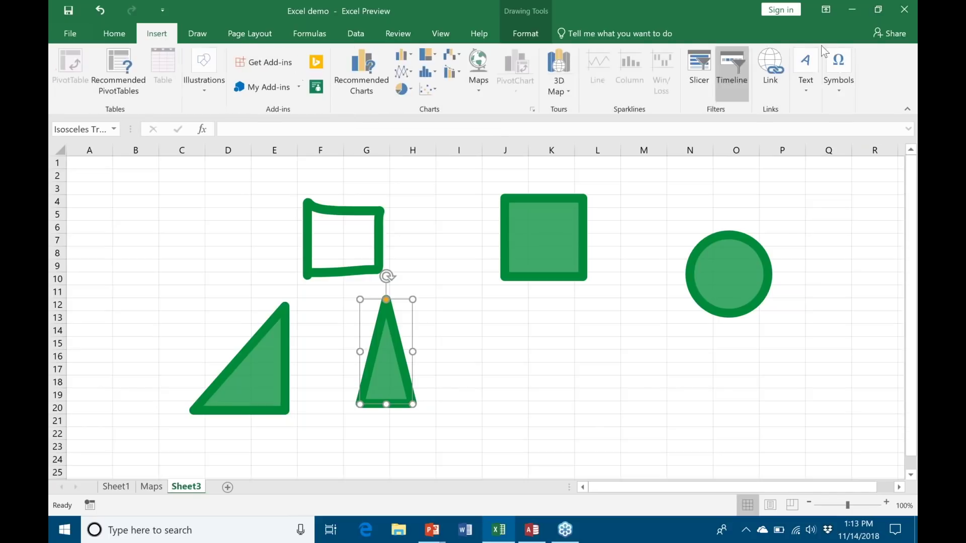
{"action": "left_click", "coordinate": [838, 63]}
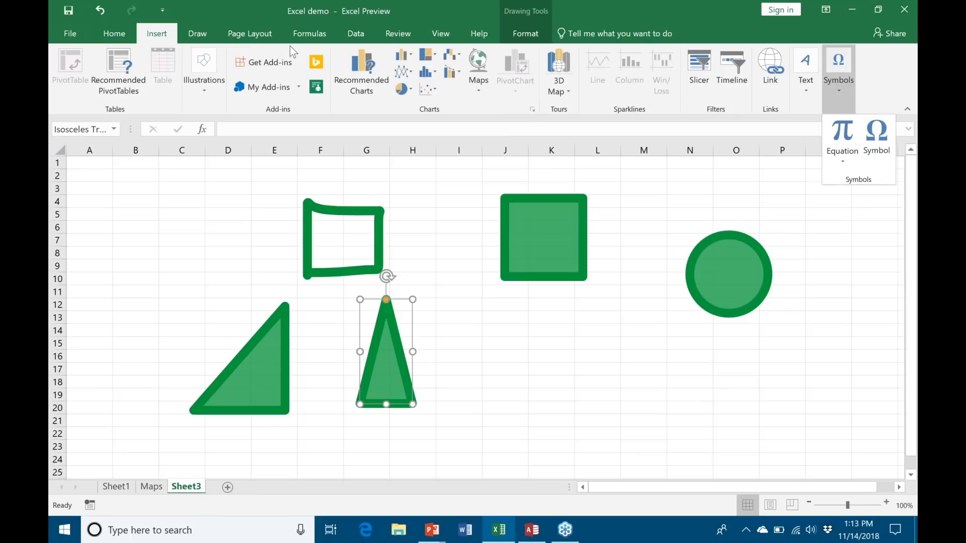
{"action": "left_click", "coordinate": [203, 35]}
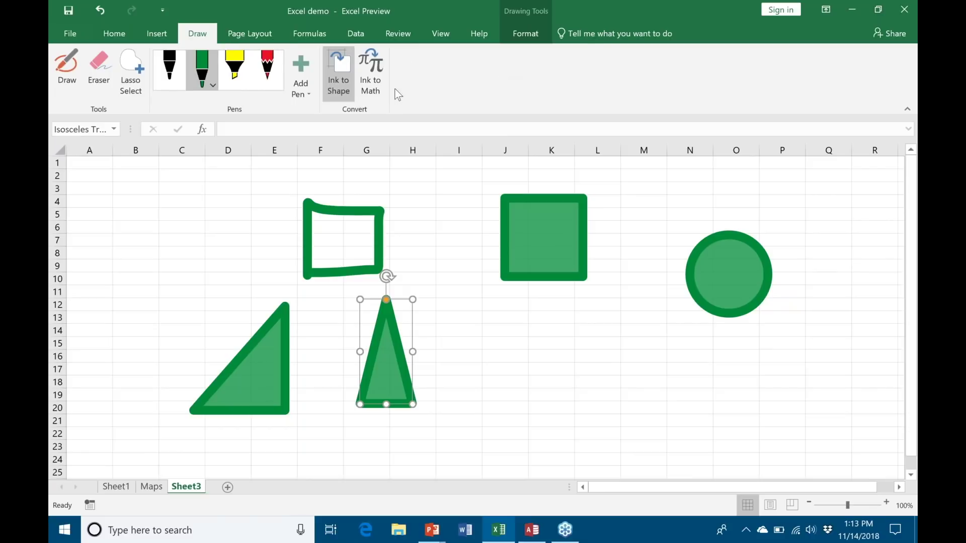
Step: Open Ink to Math, move the panel off the triangle, and try a ÷ sign before clearing it
{"action": "left_click", "coordinate": [369, 77]}
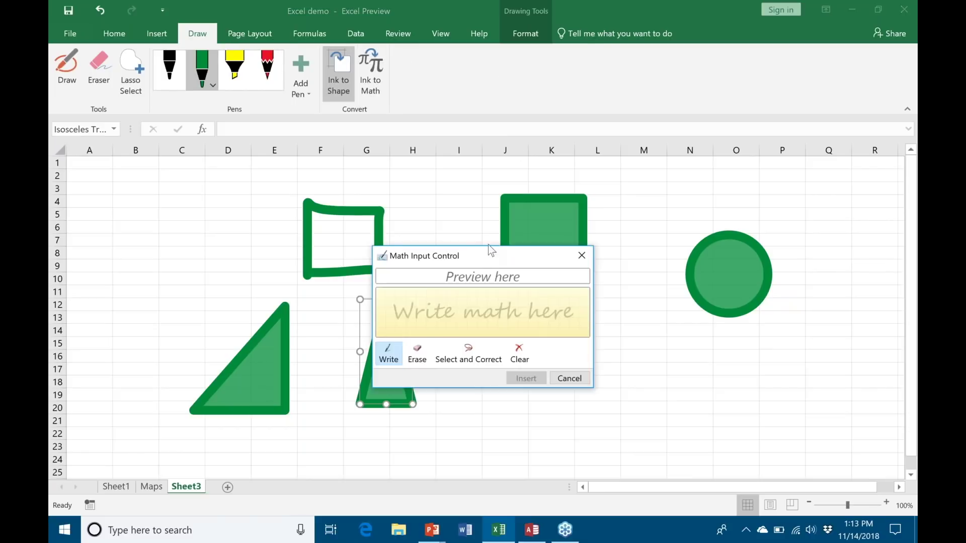
{"action": "left_click_drag", "start_coordinate": [481, 259], "coordinate": [630, 211]}
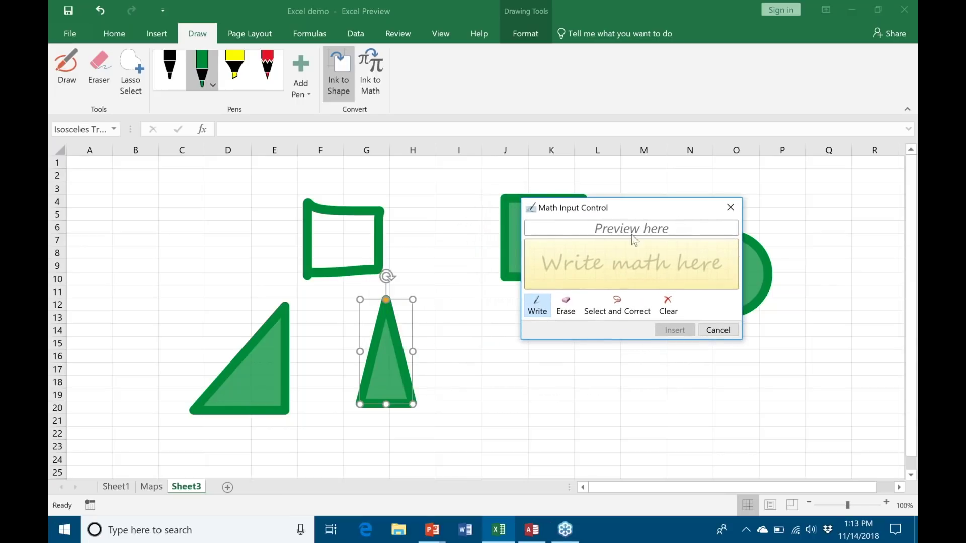
{"action": "left_click_drag", "start_coordinate": [542, 265], "coordinate": [576, 264]}
{"action": "left_click", "coordinate": [558, 256]}
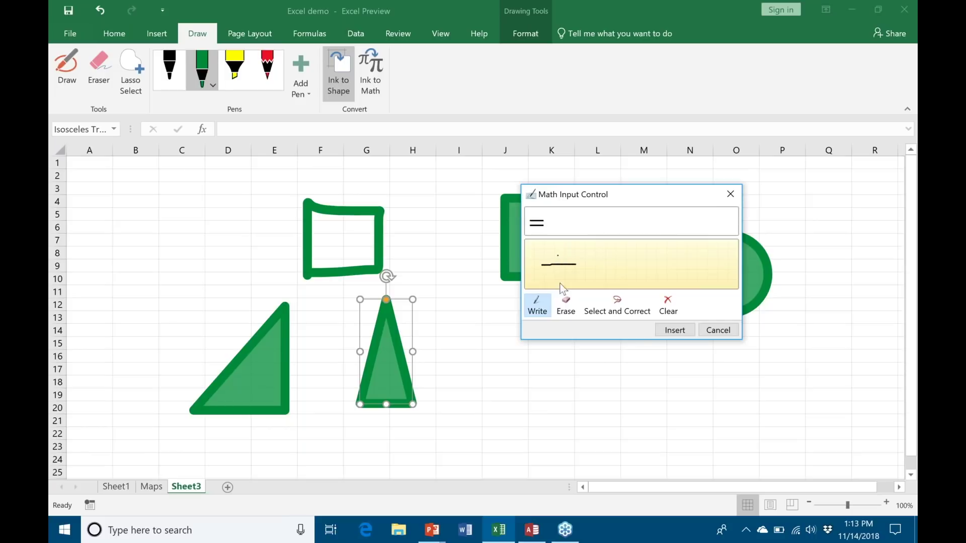
{"action": "left_click", "coordinate": [560, 278]}
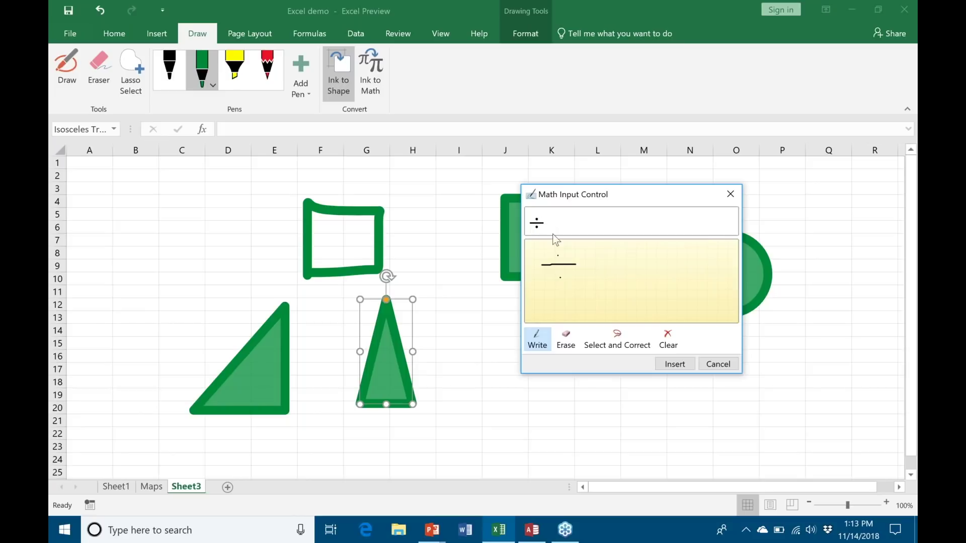
{"action": "left_click", "coordinate": [669, 339]}
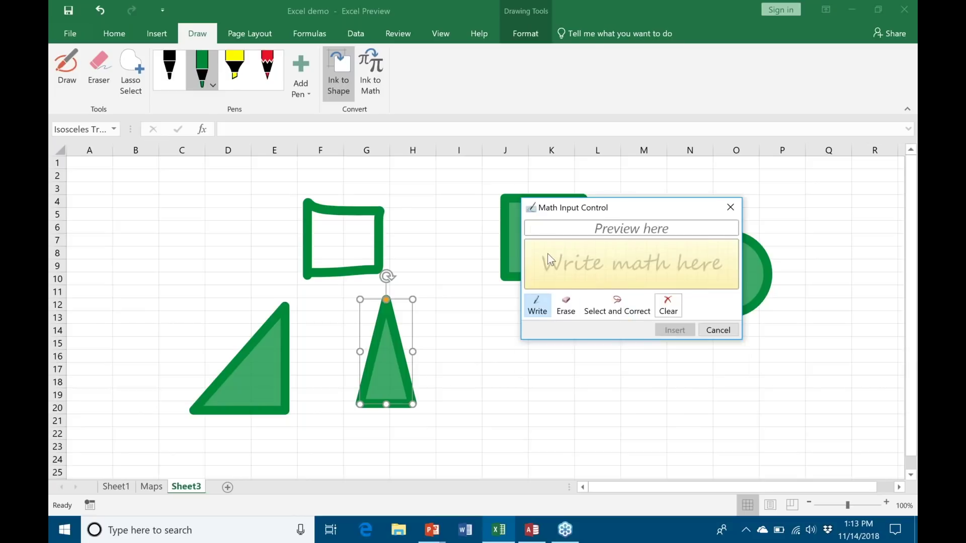
Step: Handwrite the equation 30 ÷ 3 = 10 in the math input panel
{"action": "mouse_move", "coordinate": [534, 249]}
{"action": "left_mouse_down"}
{"action": "mouse_move", "coordinate": [553, 254]}
{"action": "mouse_move", "coordinate": [543, 264]}
{"action": "mouse_move", "coordinate": [560, 272]}
{"action": "mouse_move", "coordinate": [540, 277]}
{"action": "left_mouse_up"}
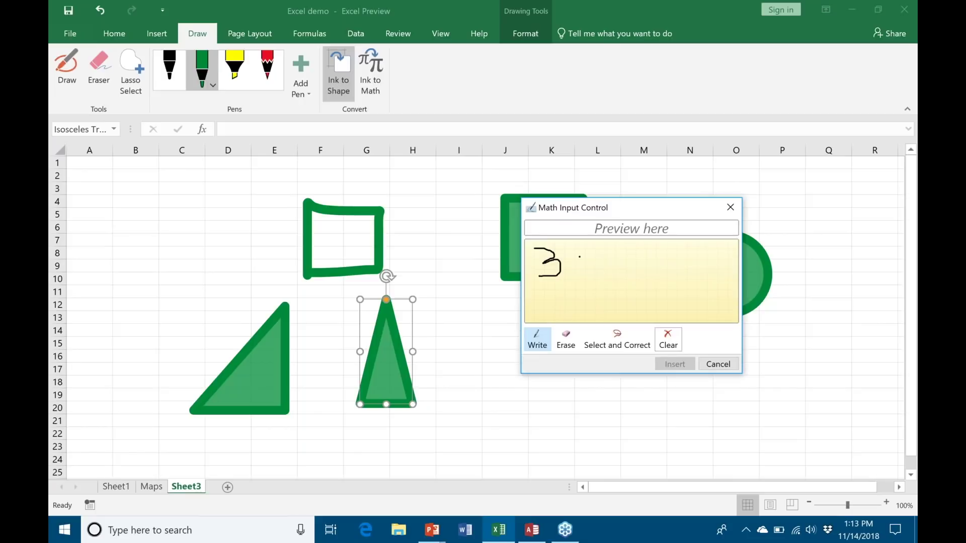
{"action": "mouse_move", "coordinate": [581, 251]}
{"action": "left_mouse_down"}
{"action": "mouse_move", "coordinate": [569, 264]}
{"action": "mouse_move", "coordinate": [589, 269]}
{"action": "mouse_move", "coordinate": [583, 252]}
{"action": "mouse_move", "coordinate": [624, 262]}
{"action": "left_mouse_up"}
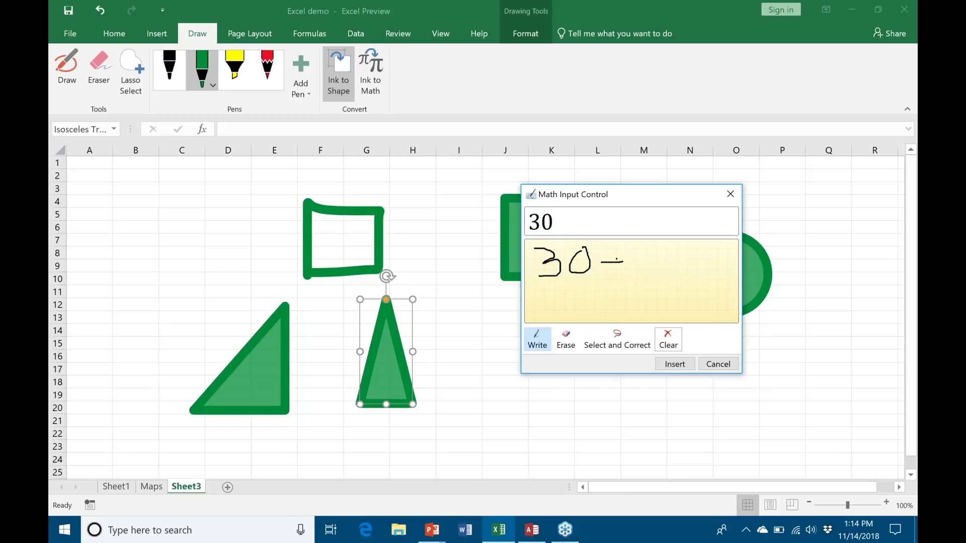
{"action": "left_click", "coordinate": [616, 269]}
{"action": "left_click_drag", "start_coordinate": [632, 248], "coordinate": [638, 261]}
{"action": "left_click_drag", "start_coordinate": [663, 266], "coordinate": [674, 264]}
{"action": "mouse_move", "coordinate": [685, 251]}
{"action": "left_mouse_down"}
{"action": "mouse_move", "coordinate": [686, 268]}
{"action": "mouse_move", "coordinate": [719, 260]}
{"action": "mouse_move", "coordinate": [707, 252]}
{"action": "left_mouse_up"}
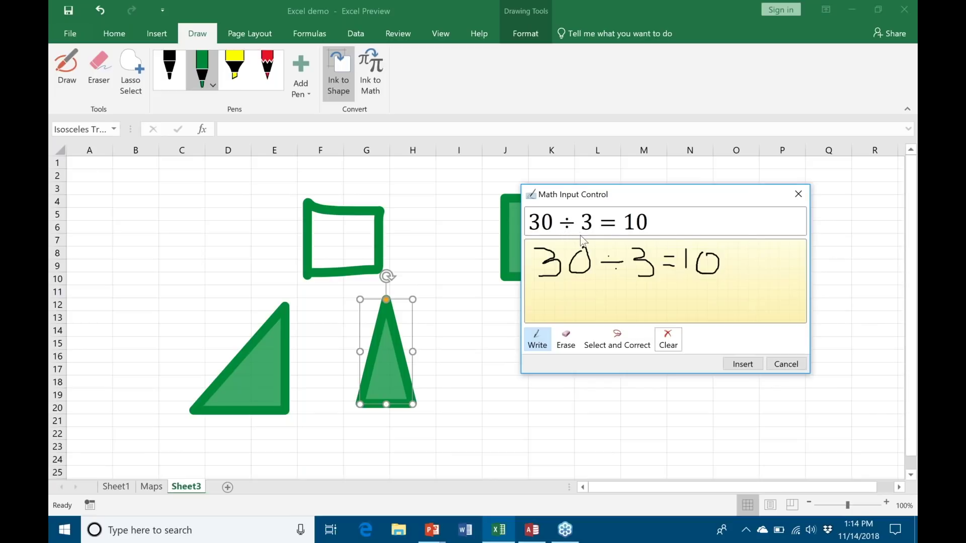
{"action": "left_click", "coordinate": [625, 344]}
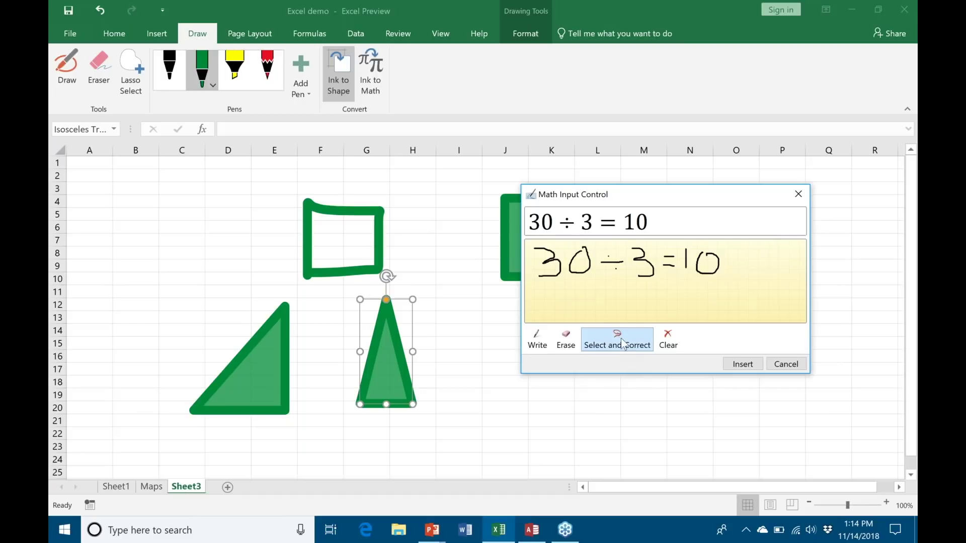
Step: Correct the division stroke to ÷ and insert 30 ÷ 3 = 10 into the sheet
{"action": "left_click", "coordinate": [611, 264]}
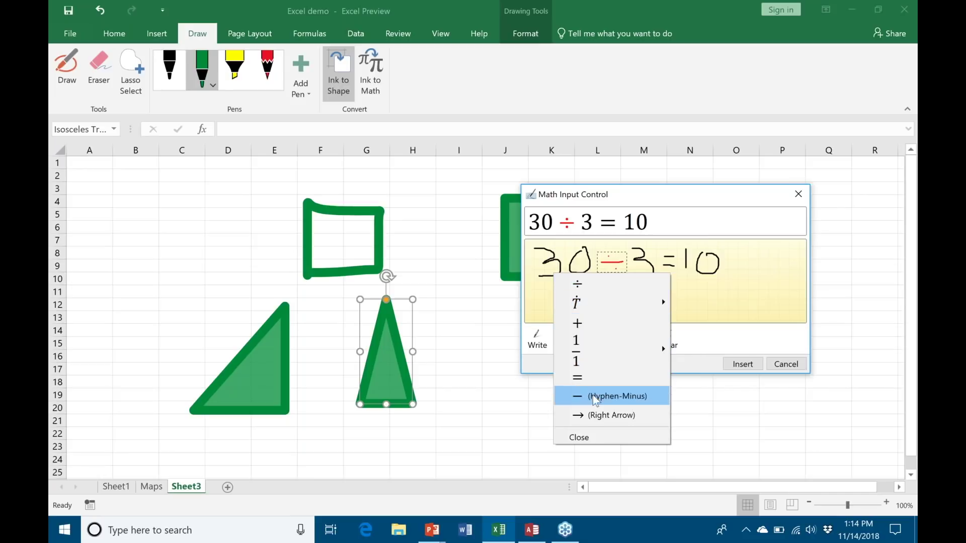
{"action": "left_click", "coordinate": [668, 284]}
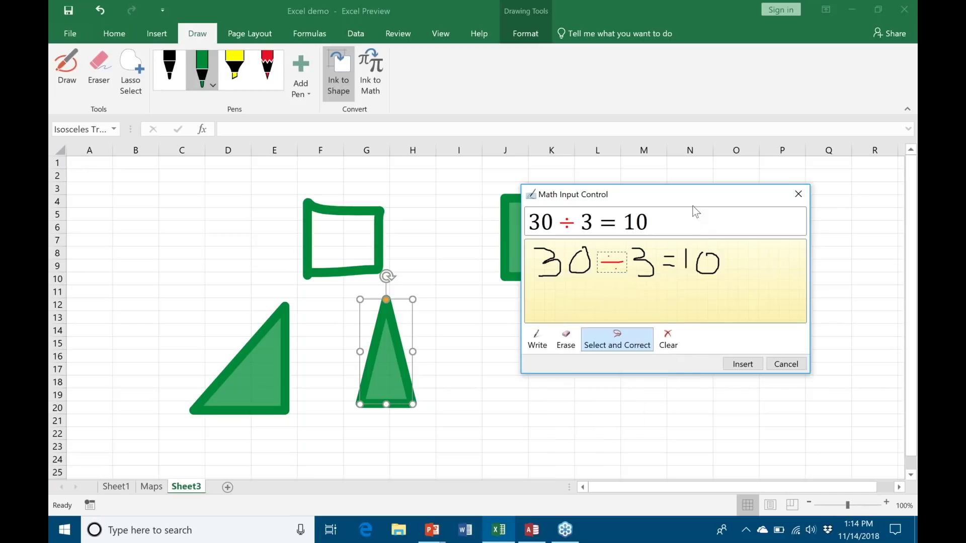
{"action": "left_click", "coordinate": [740, 364]}
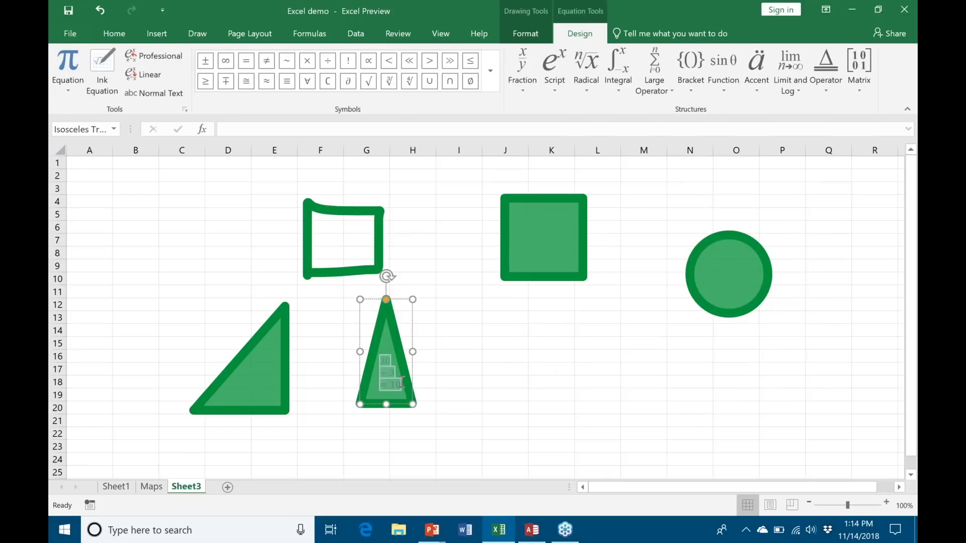
Step: Widen the tall green triangle to fit the 30 ÷ 3 = 10 equation and finish editing it
{"action": "left_click_drag", "start_coordinate": [413, 352], "coordinate": [507, 358]}
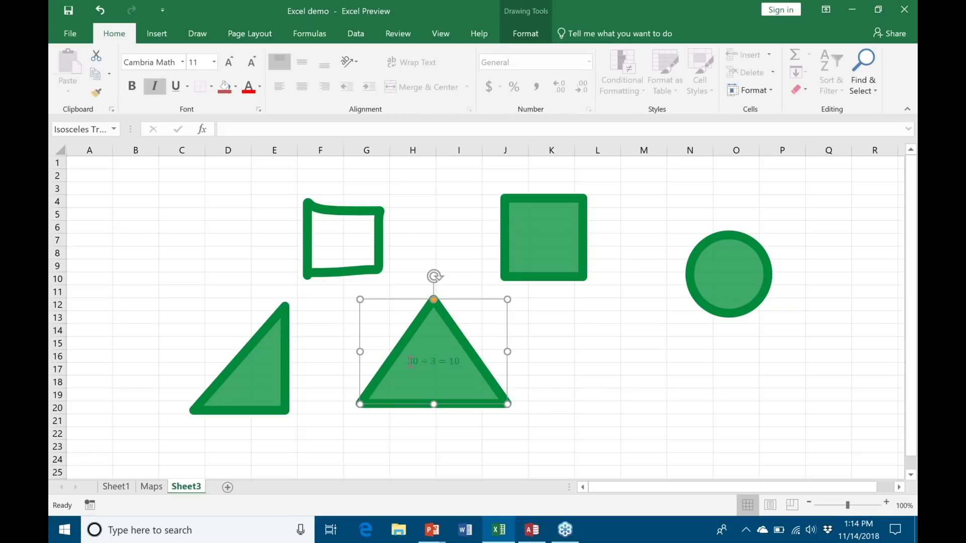
{"action": "left_click_drag", "start_coordinate": [408, 362], "coordinate": [460, 362]}
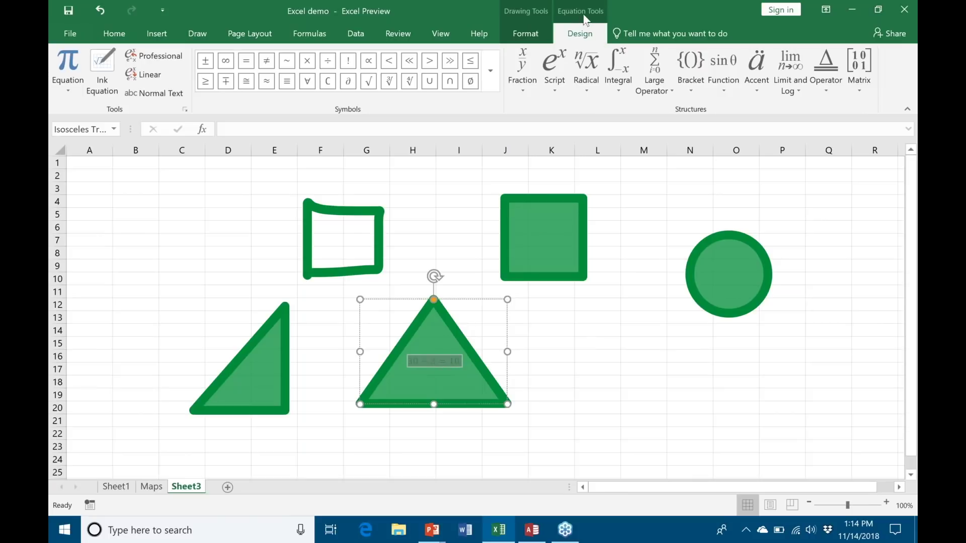
{"action": "left_click", "coordinate": [579, 35]}
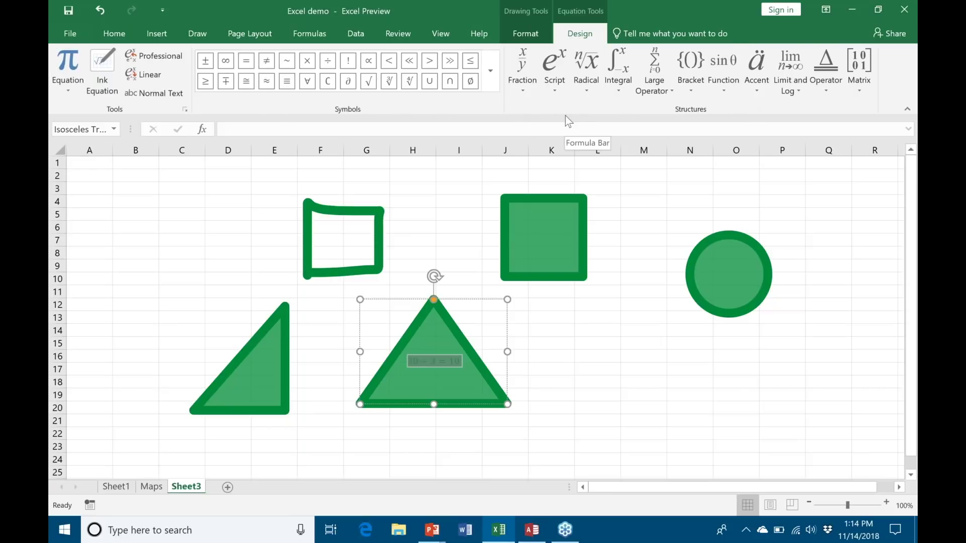
{"action": "left_click", "coordinate": [508, 324]}
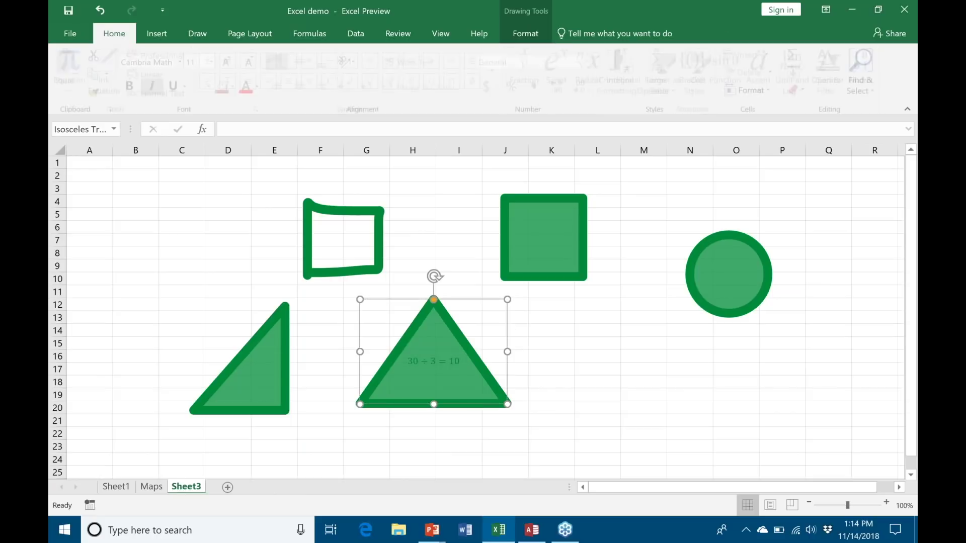
{"action": "left_click", "coordinate": [198, 31]}
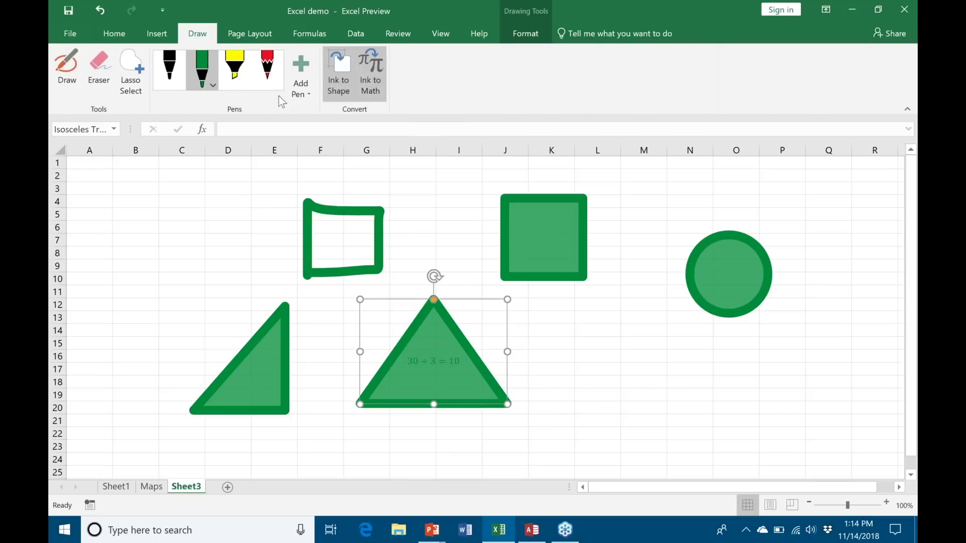